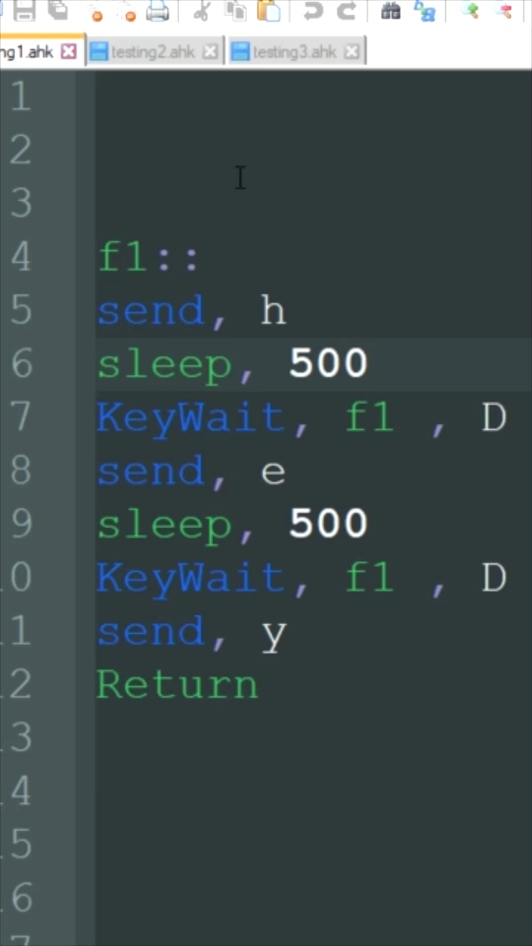
Review the script by highlighting the f1:: line, send h, sleep 500, and KeyWait f1 D.
{"action": "mouse_move", "coordinate": [228, 254]}
{"action": "left_mouse_down"}
{"action": "mouse_move", "coordinate": [131, 253]}
{"action": "mouse_move", "coordinate": [28, 241]}
{"action": "left_mouse_up"}
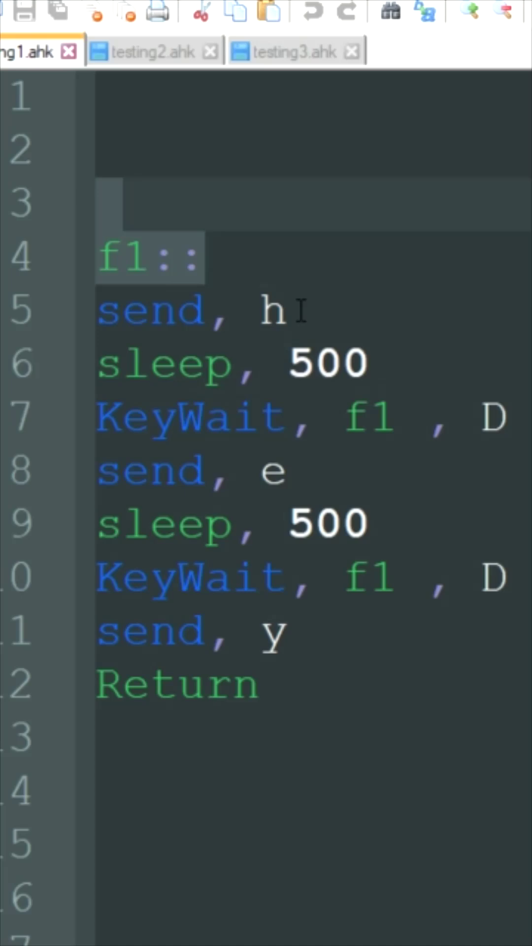
{"action": "left_click_drag", "start_coordinate": [296, 311], "coordinate": [72, 320]}
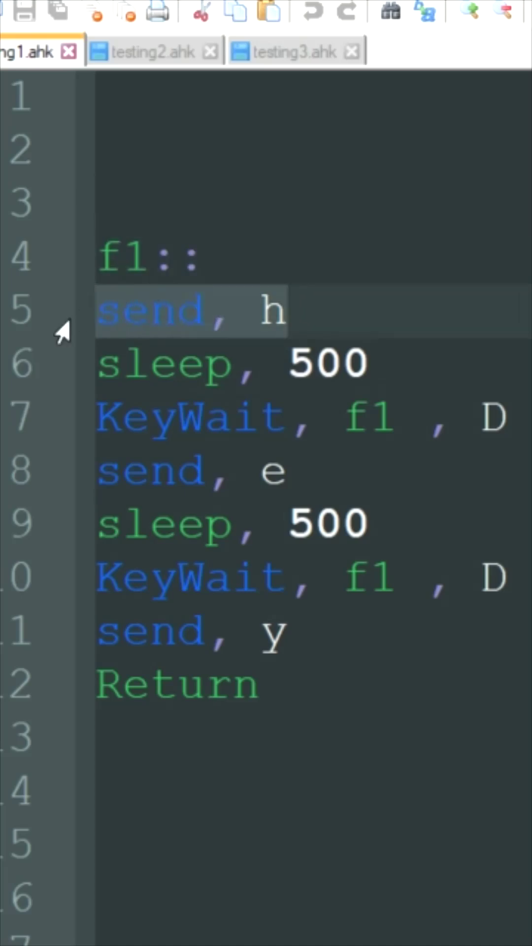
{"action": "left_click_drag", "start_coordinate": [432, 355], "coordinate": [67, 366]}
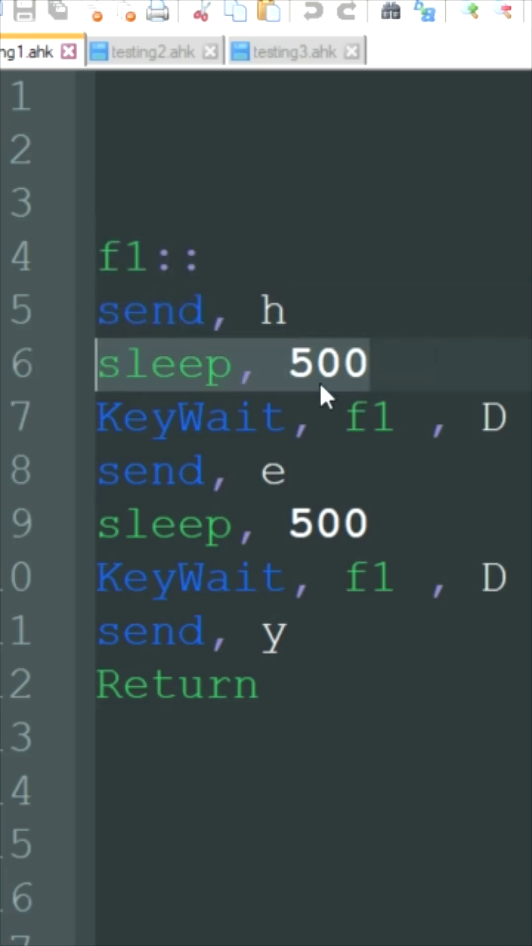
{"action": "left_click", "coordinate": [436, 374]}
{"action": "double_click", "coordinate": [191, 426]}
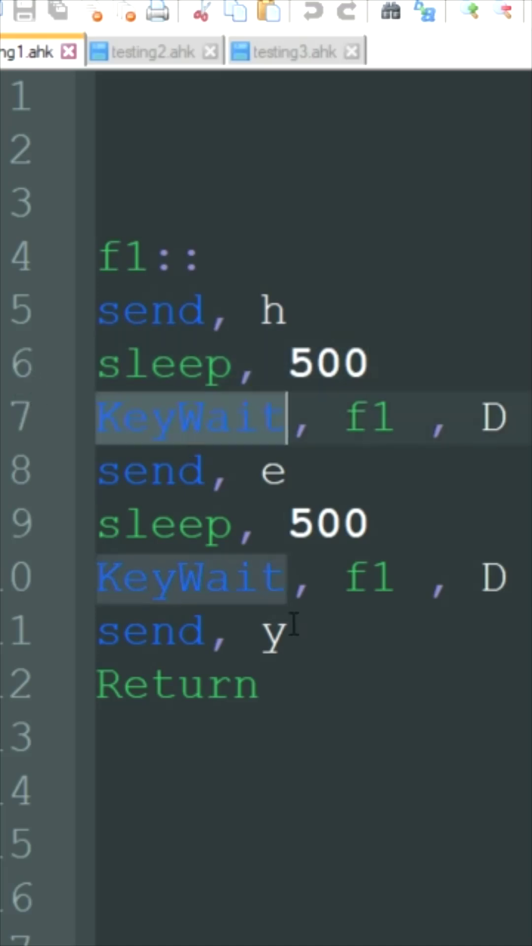
{"action": "double_click", "coordinate": [374, 418]}
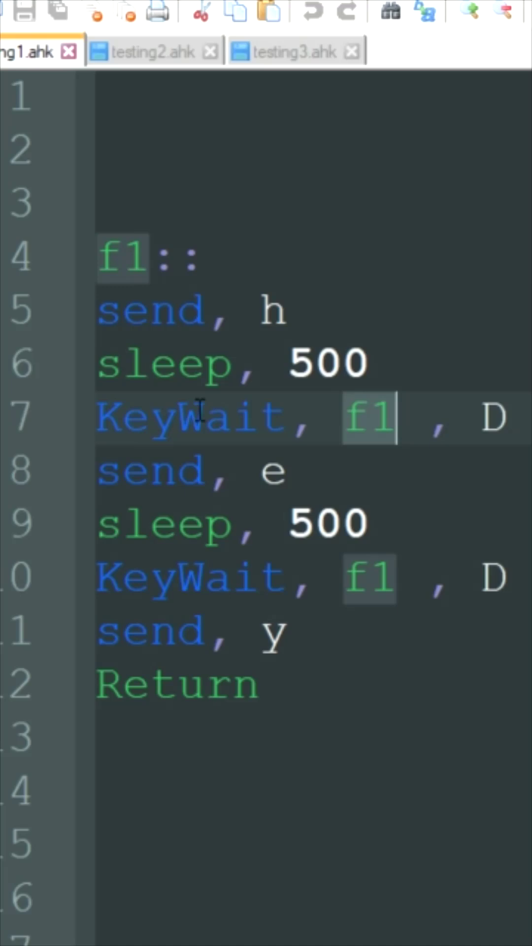
{"action": "double_click", "coordinate": [488, 414]}
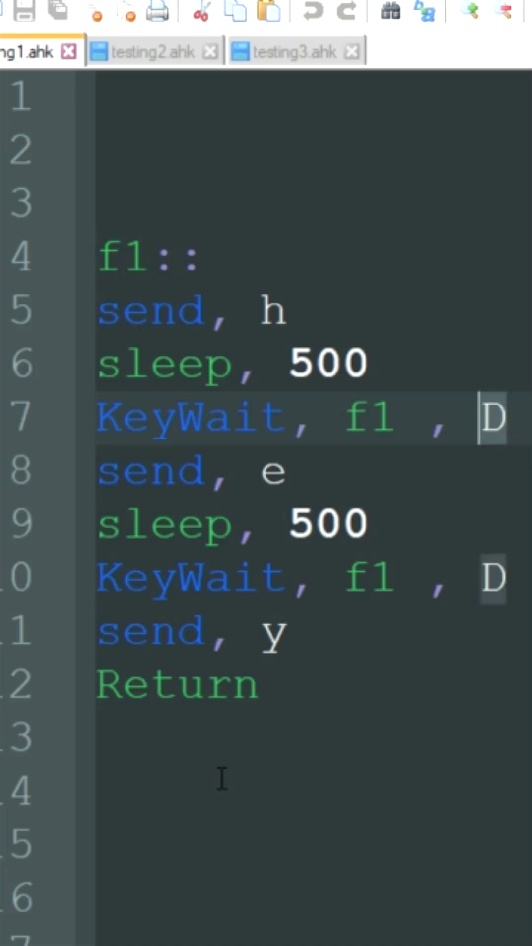
On empty line 14, produce 'hey' with the F1 hotkey, then erase it.
{"action": "left_click", "coordinate": [200, 673]}
{"action": "left_click", "coordinate": [379, 863]}
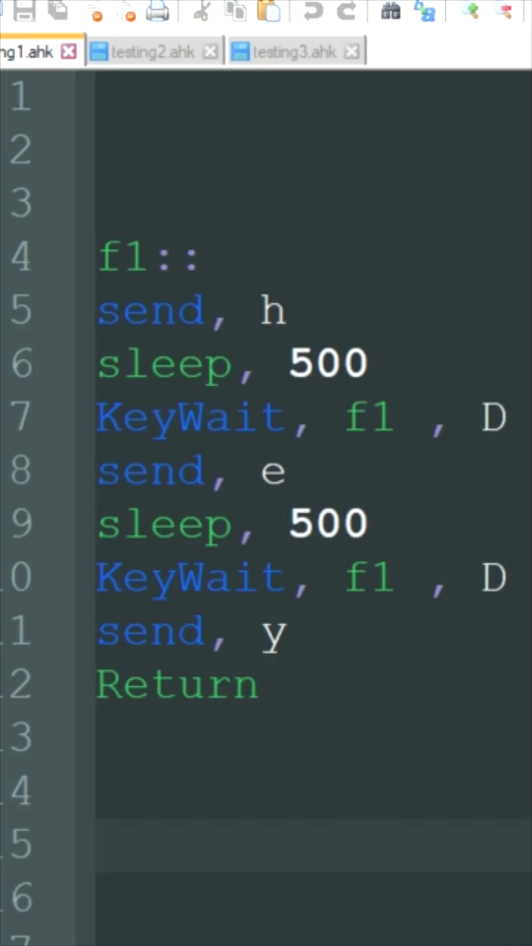
{"action": "left_click", "coordinate": [275, 778]}
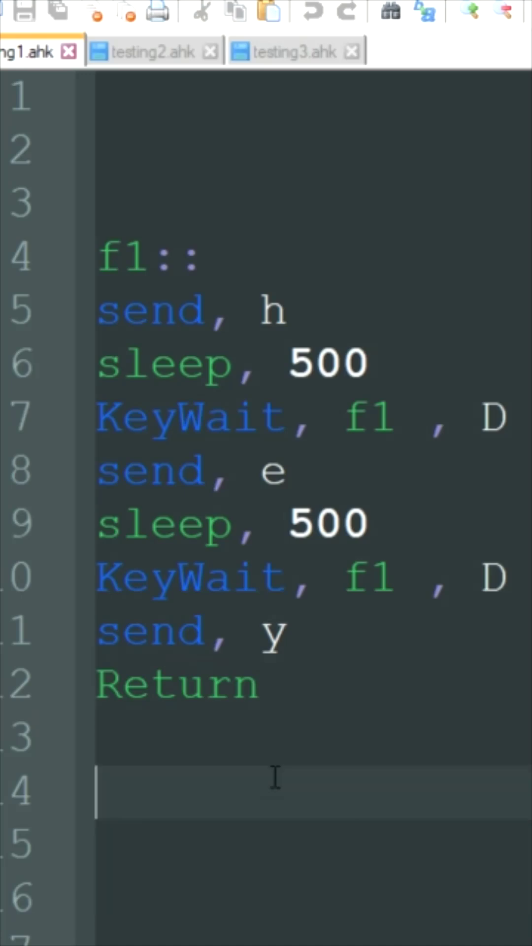
{"action": "type", "text": "h"}
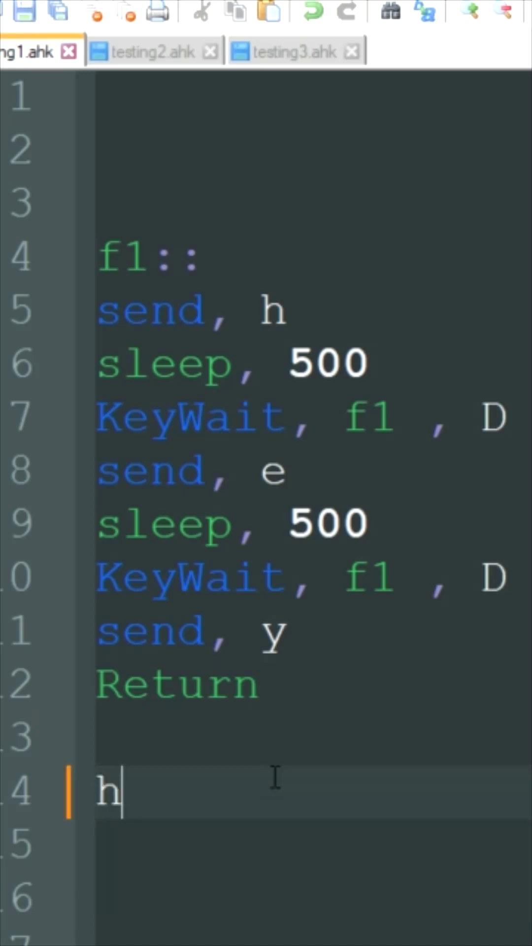
{"action": "type", "text": "ey"}
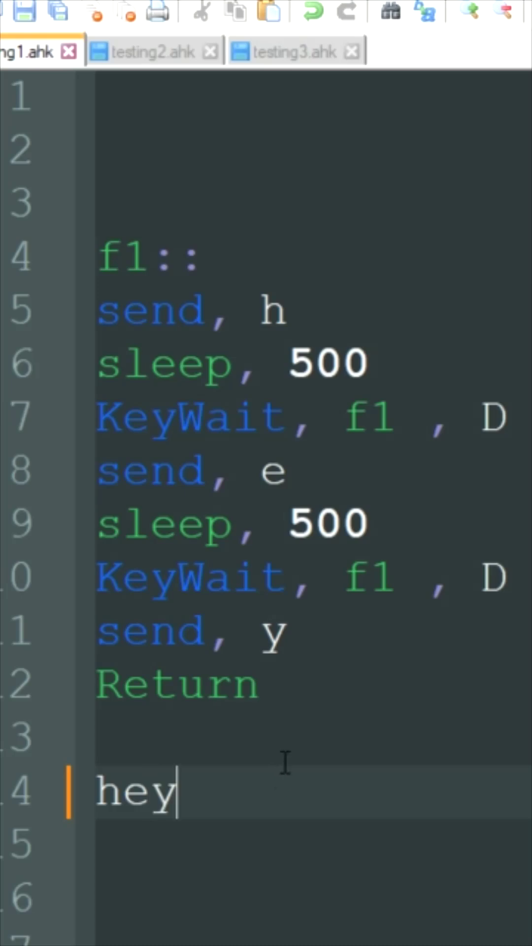
{"action": "key", "text": "shift+Home"}
{"action": "key", "text": "BackSpace"}
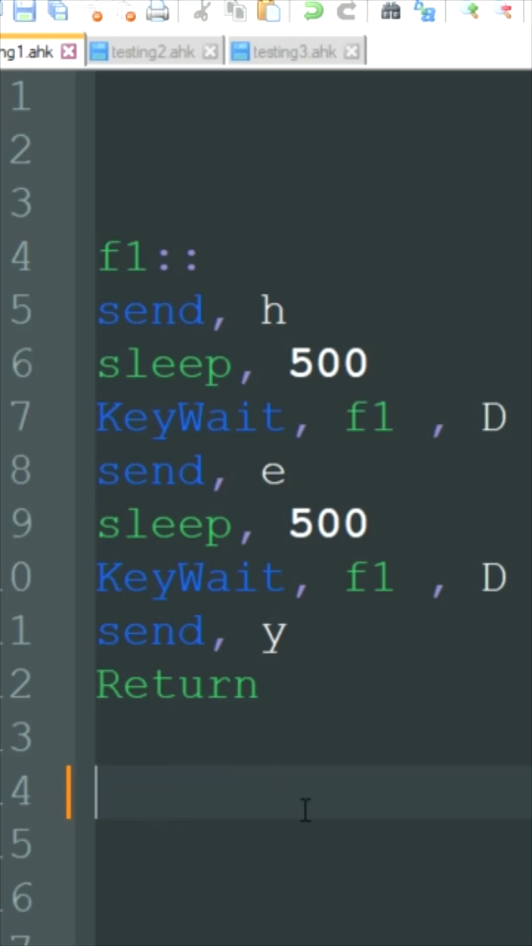